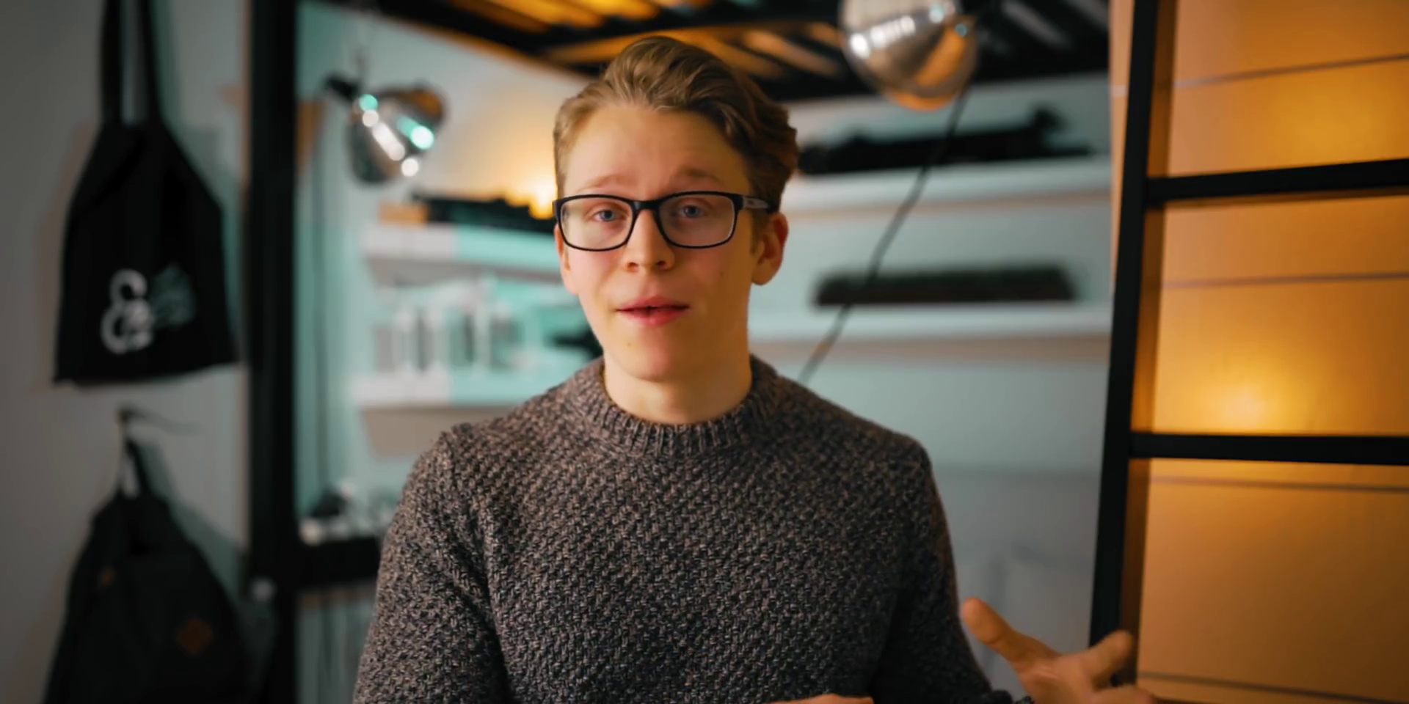
# Step: Reinterpret the selected 59.94 fps Central Park clips to assume a 24 fps frame rate
pyautogui.click(153, 274)
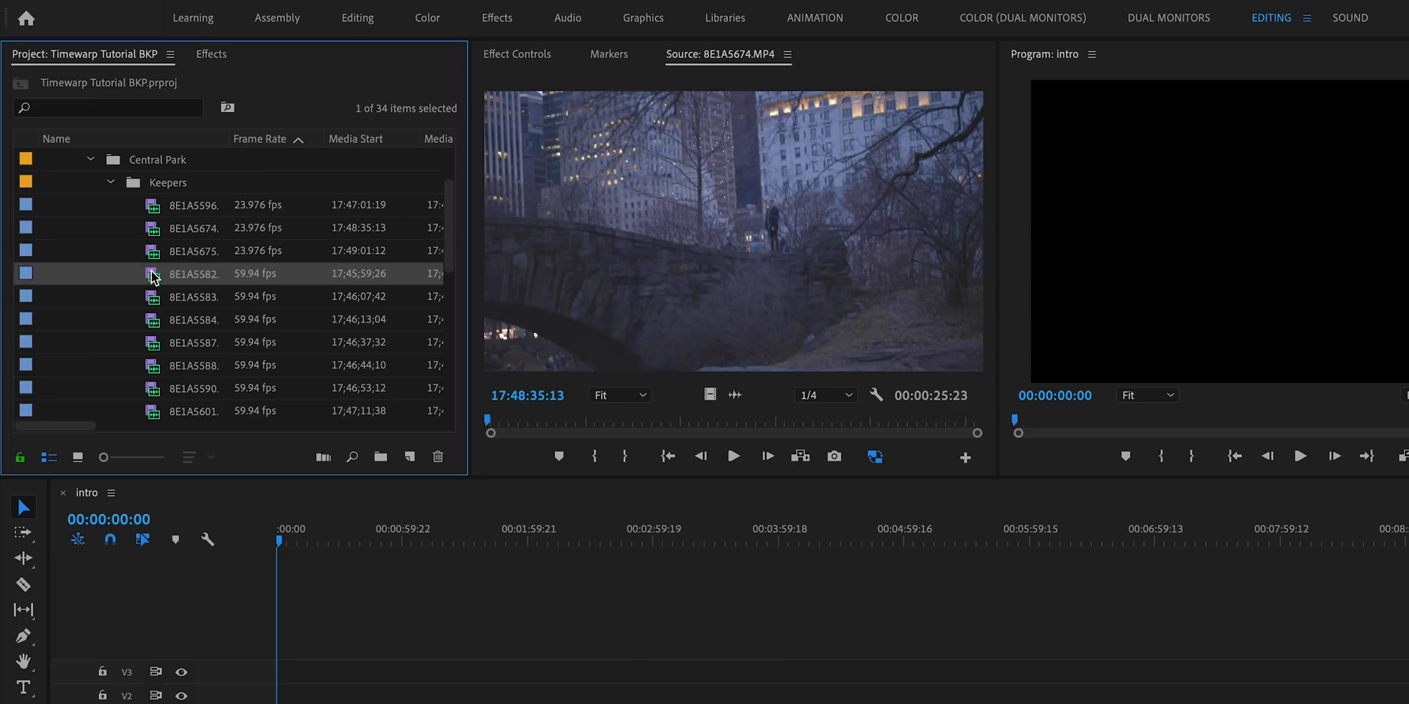
pyautogui.scroll(-1, 152, 275)
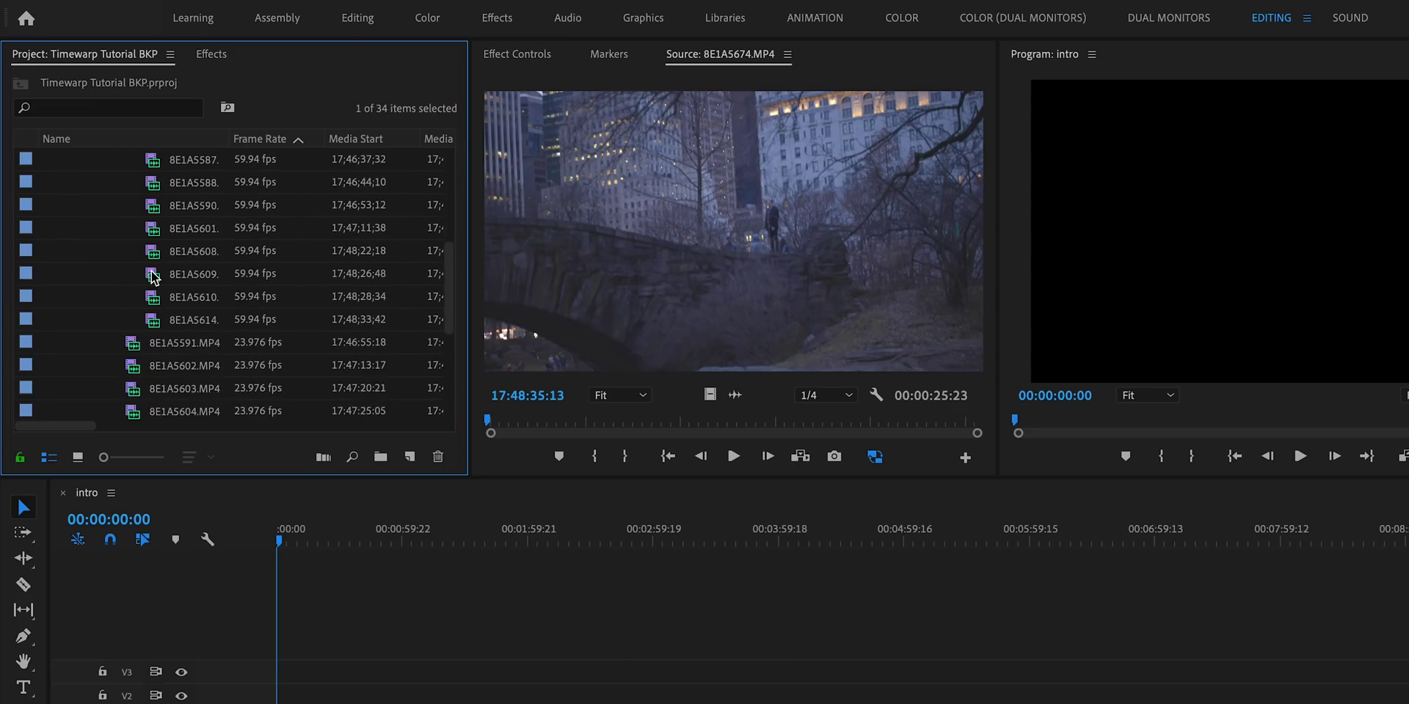
pyautogui.keyDown('shift'); pyautogui.click(152, 296); pyautogui.keyUp('shift')
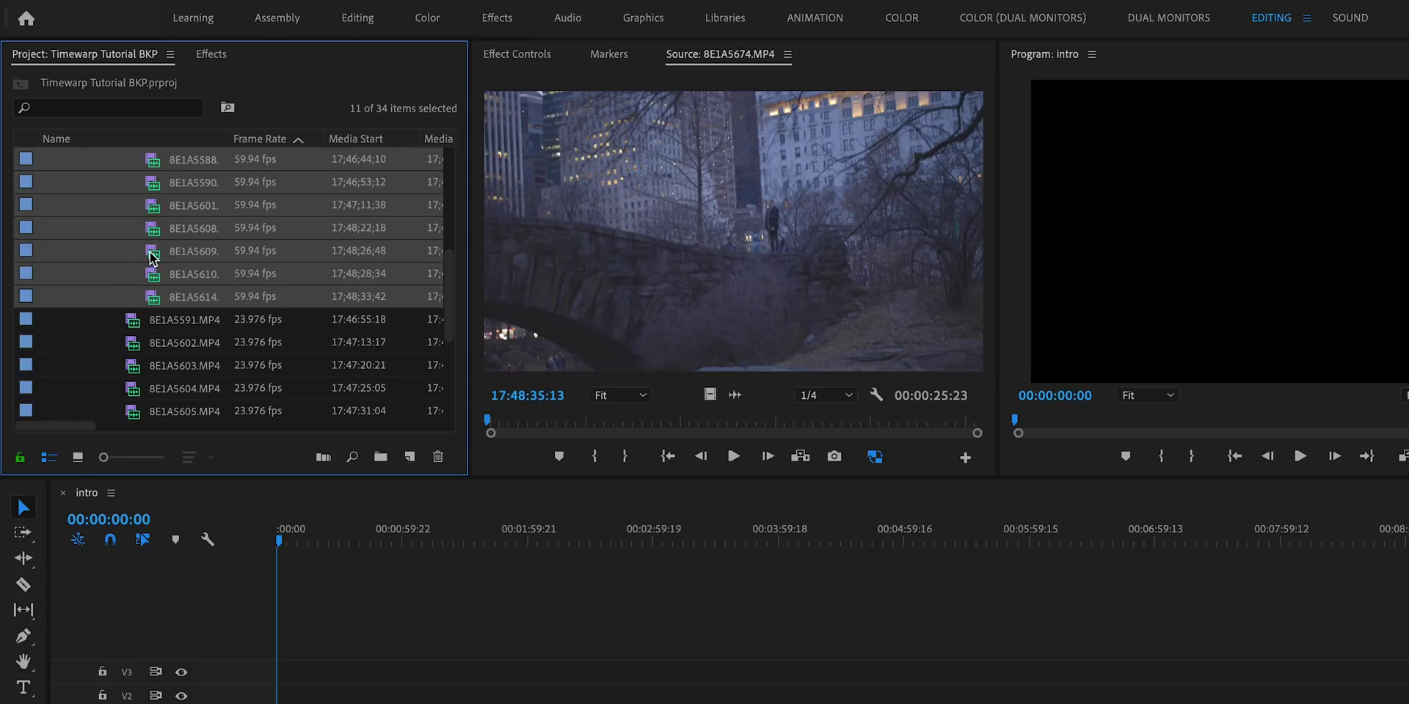
pyautogui.rightClick(152, 257)
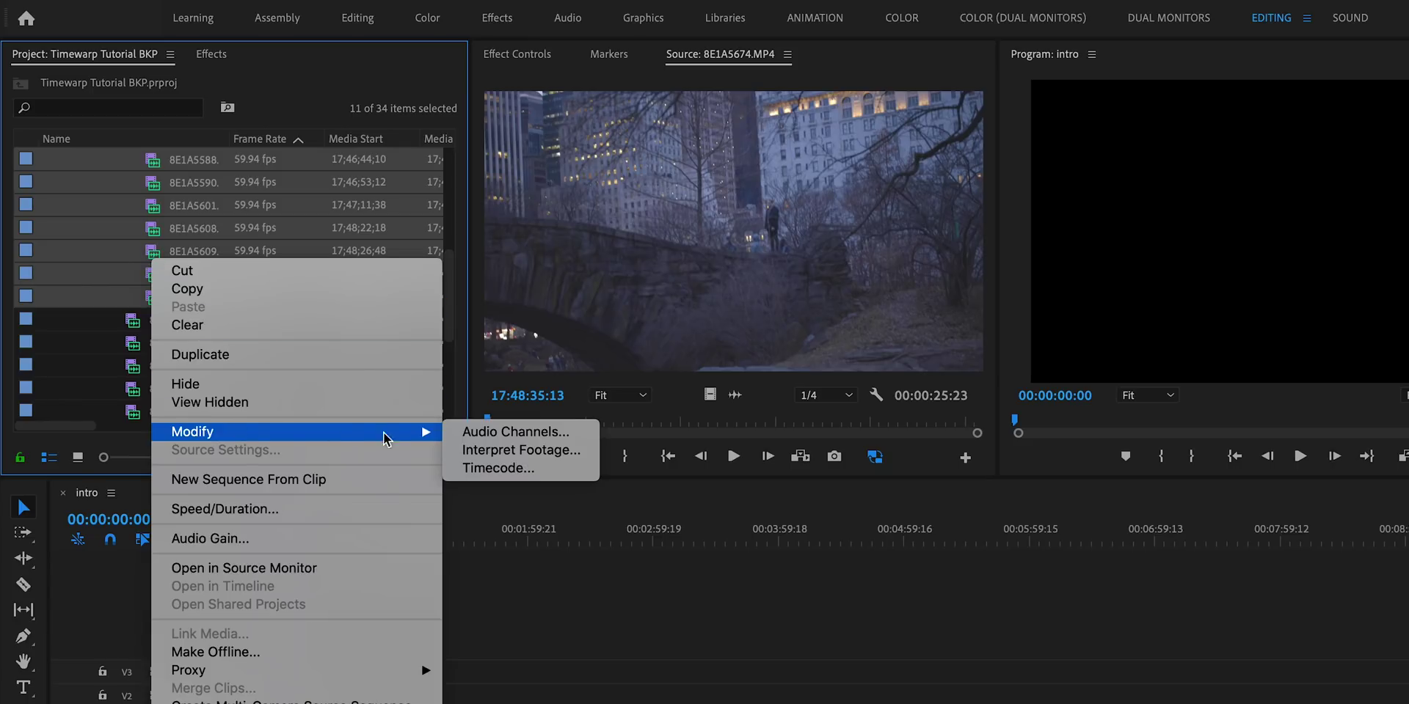
pyautogui.click(483, 450)
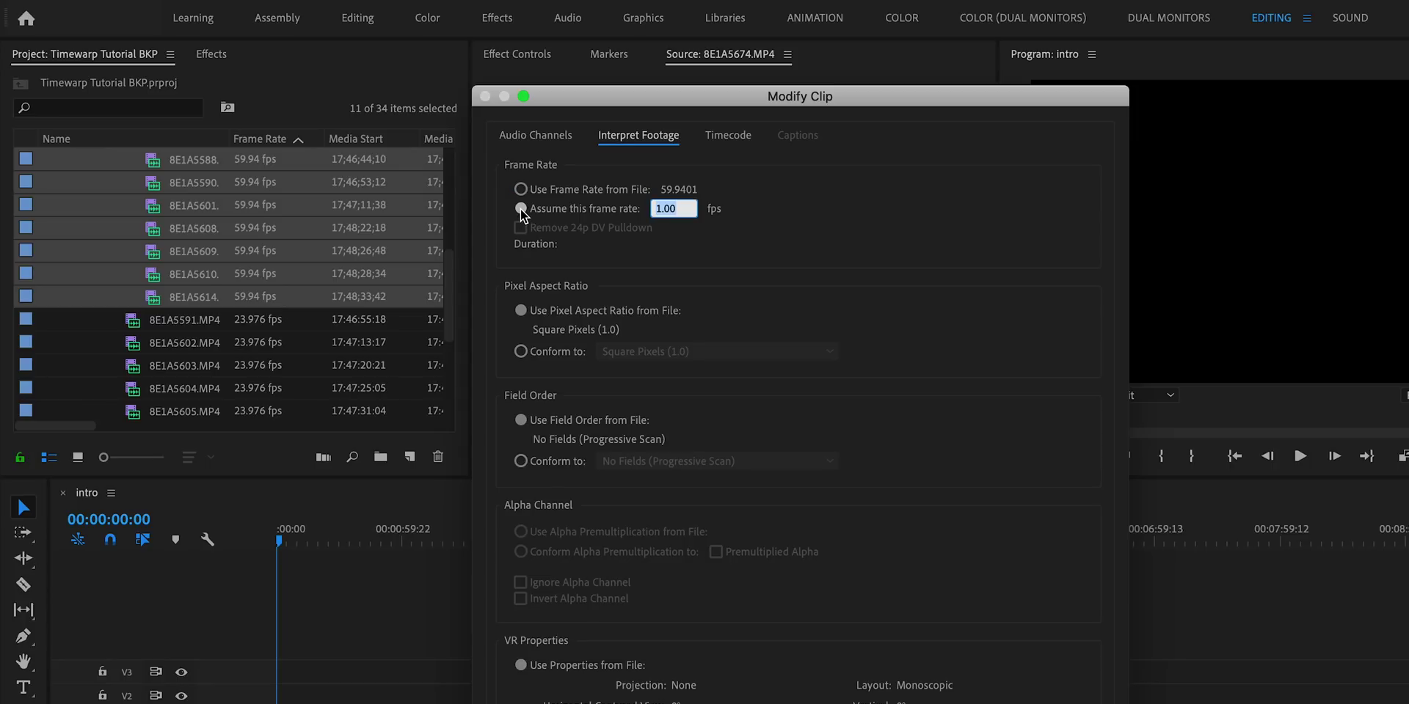
pyautogui.press('Return')
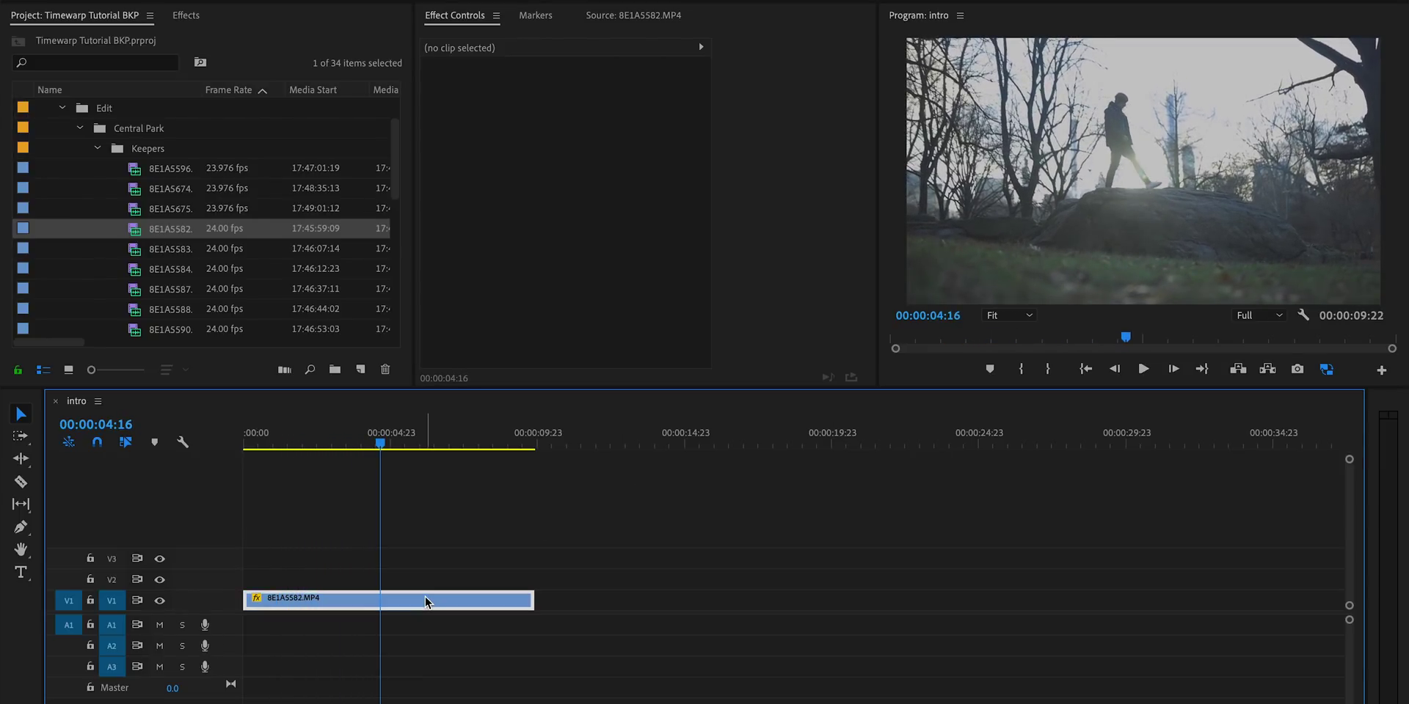
# Step: Set the timeline clip's speed to 134% in Speed/Duration
pyautogui.hotkey('ctrl', 'r')
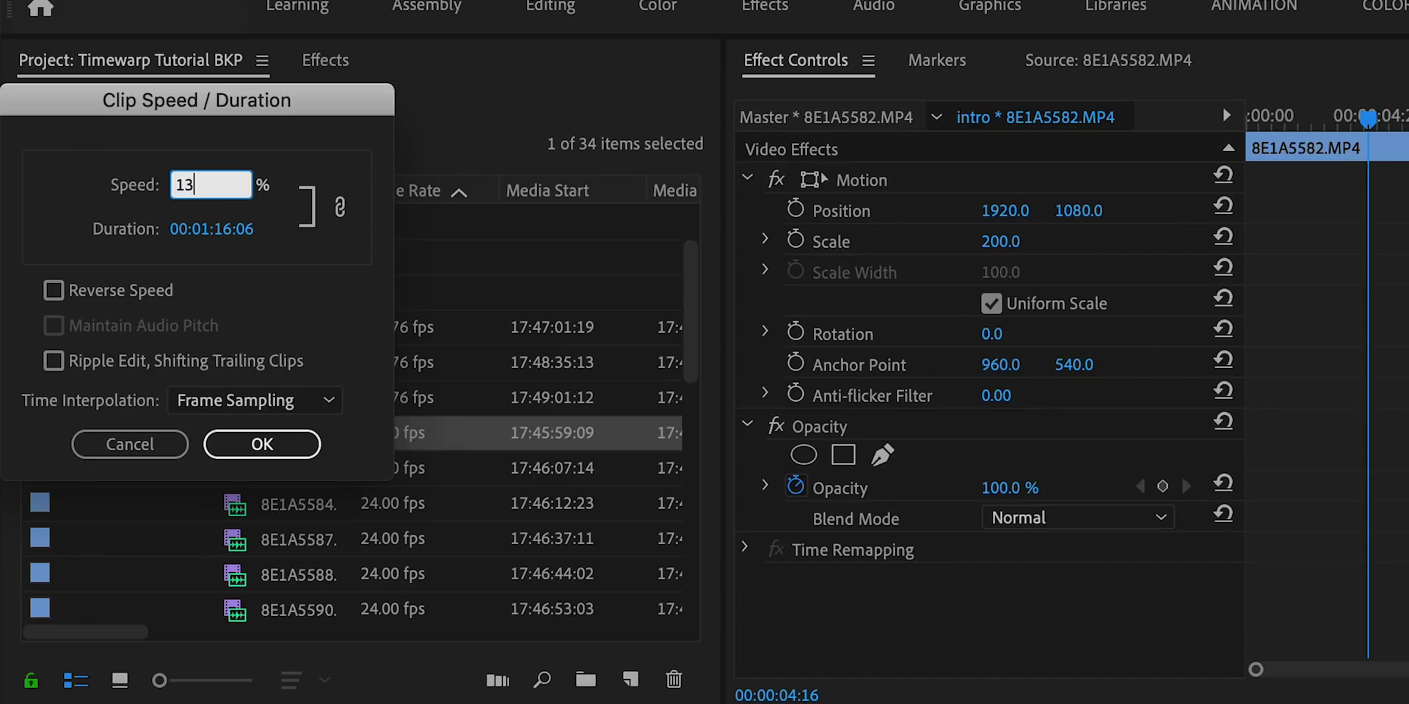
pyautogui.press('Return')
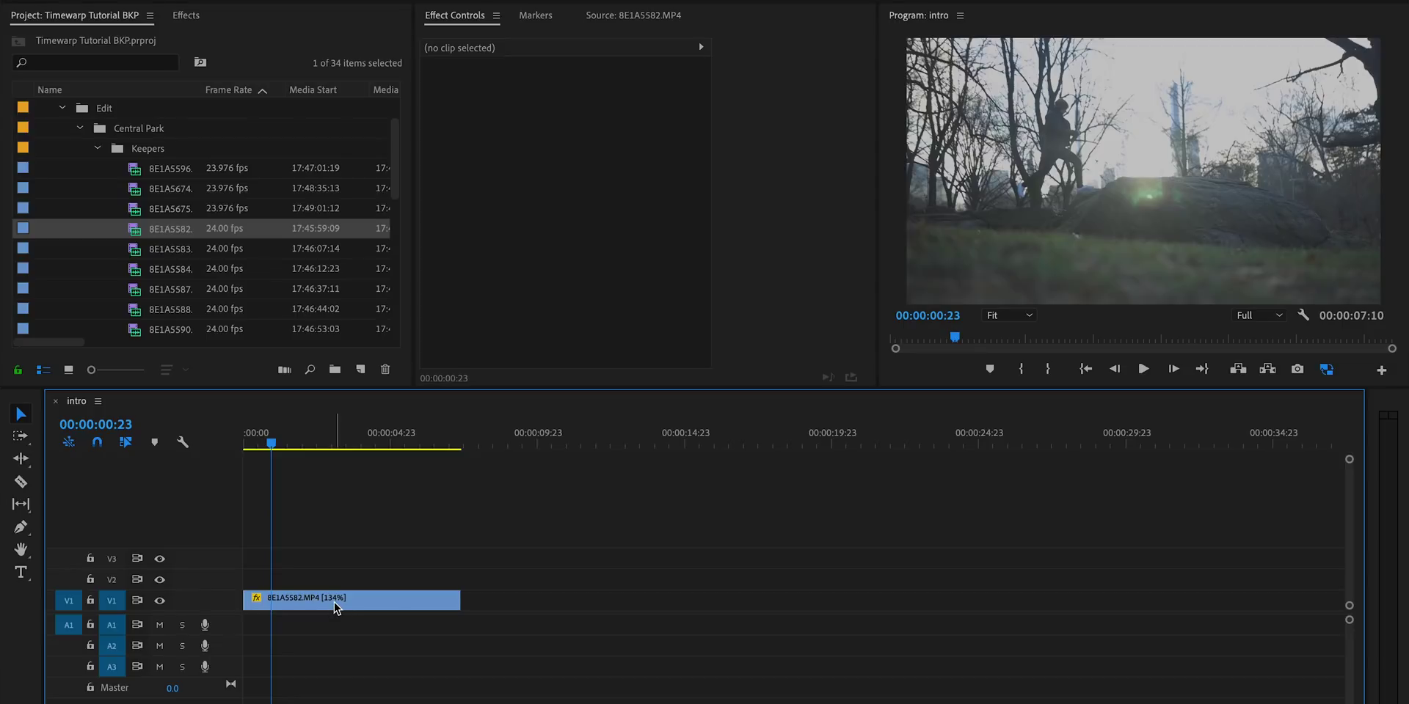
# Step: Replace the 8E1A5582.MP4 timeline clip with a linked After Effects composition
pyautogui.rightClick(333, 601)
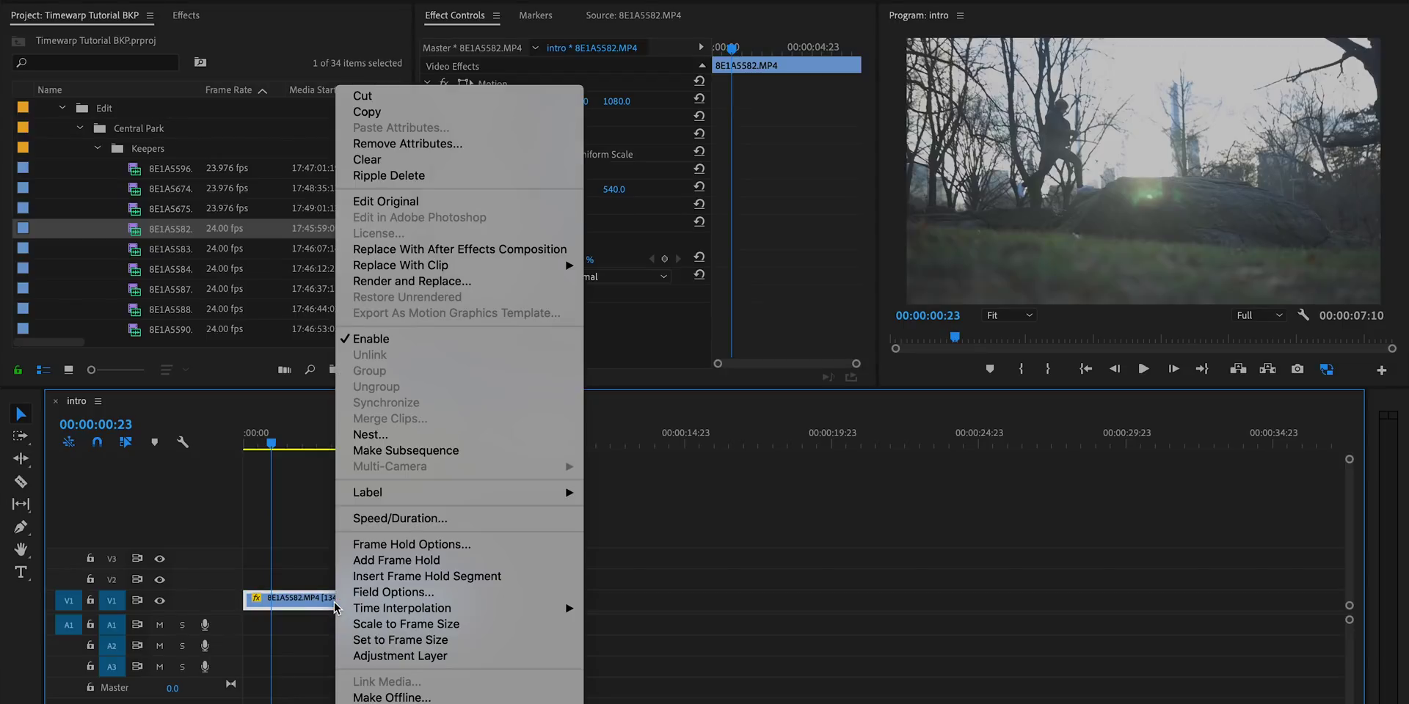
pyautogui.click(458, 248)
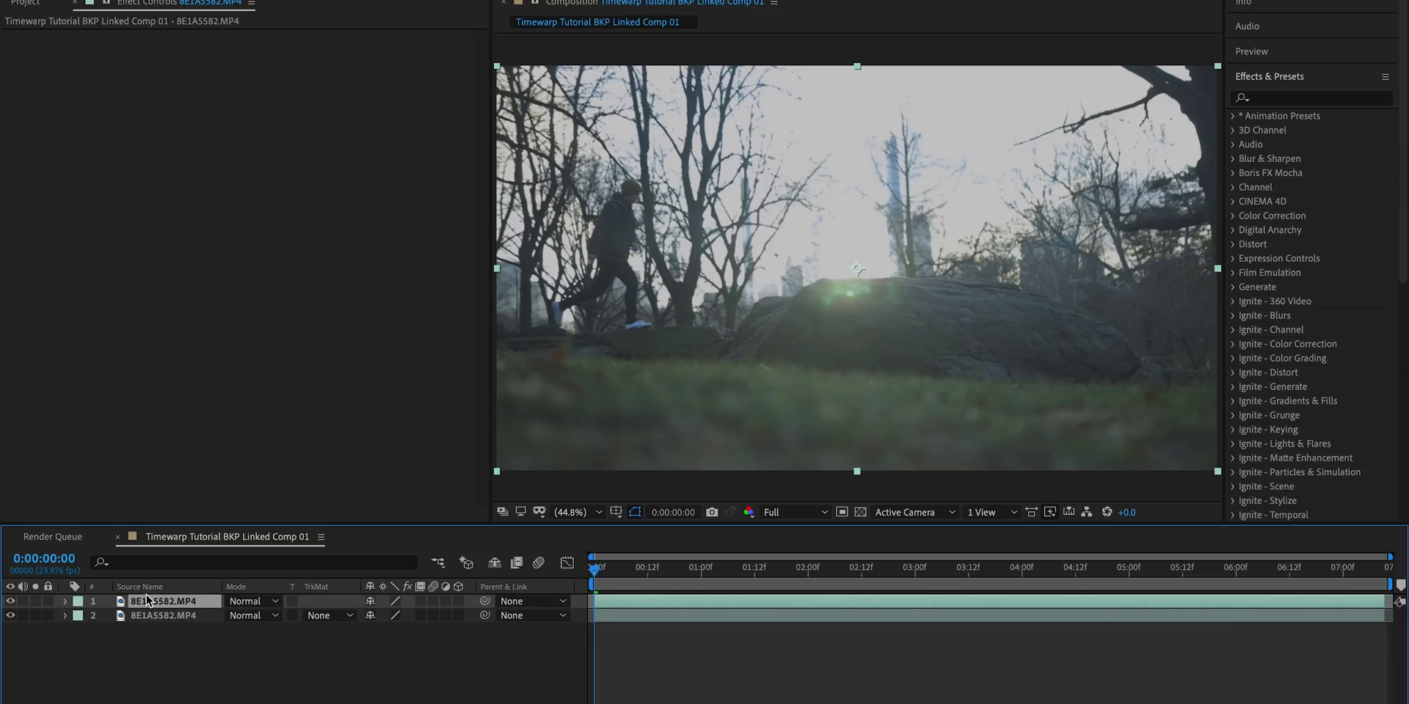
# Step: Apply Time Stretch to layer 1, keeping the stretch factor at 100
pyautogui.rightClick(147, 600)
pyautogui.moveTo(200, 473)
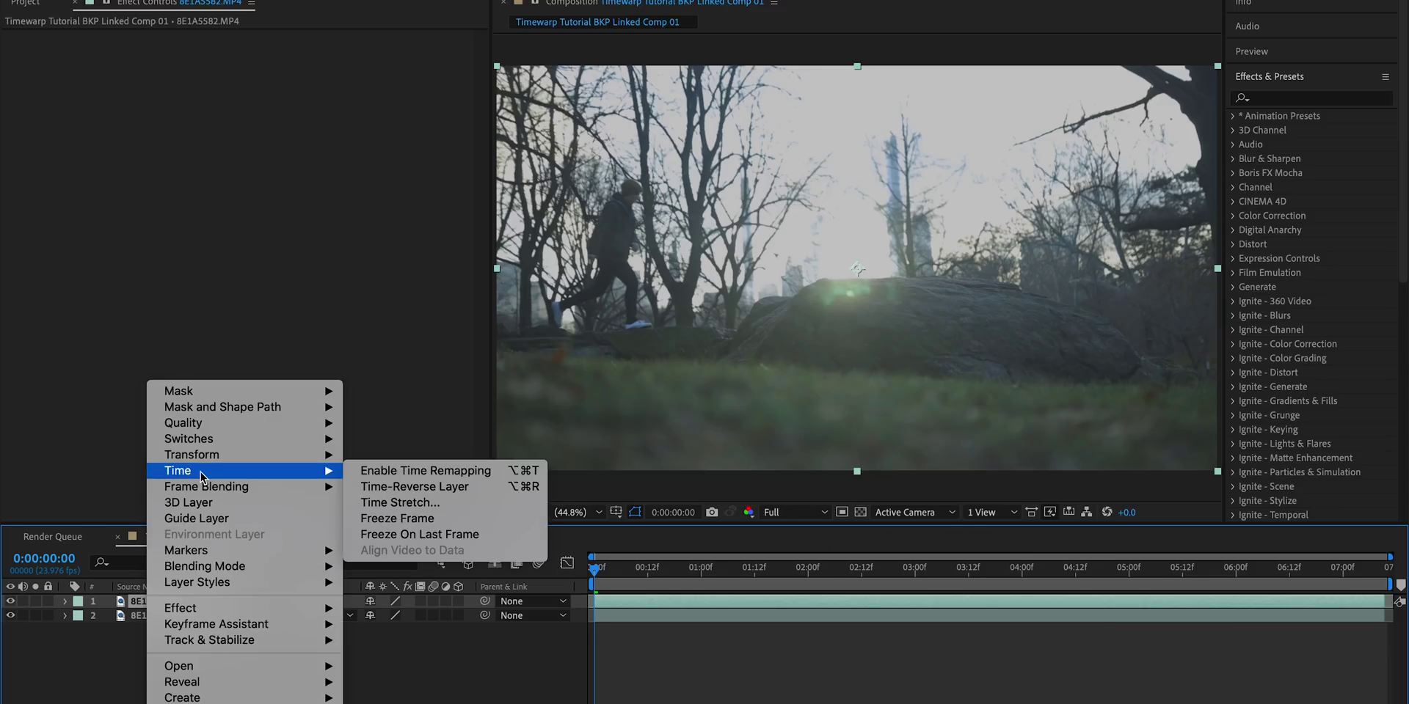
pyautogui.click(429, 506)
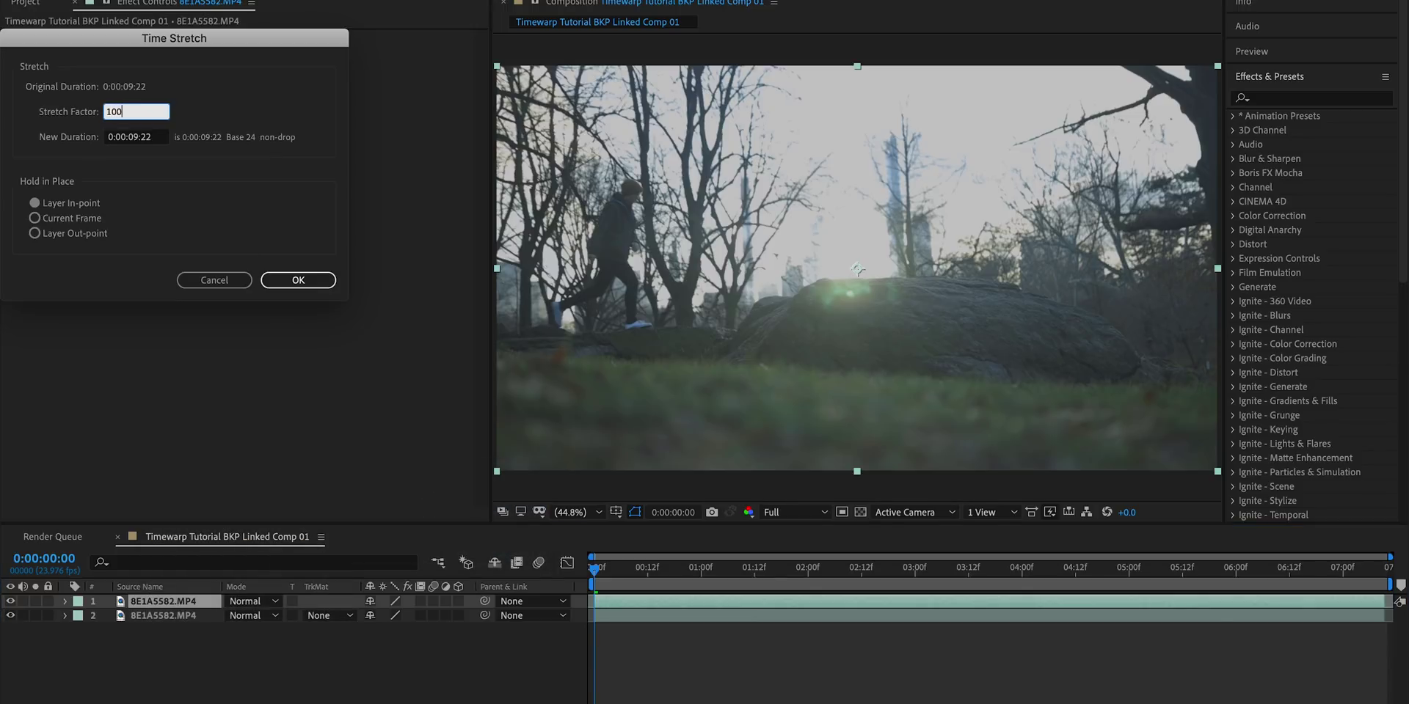
pyautogui.press('Return')
# Step: Preview the composition and apply the Timewarp effect to the top clip layer
pyautogui.press('space')
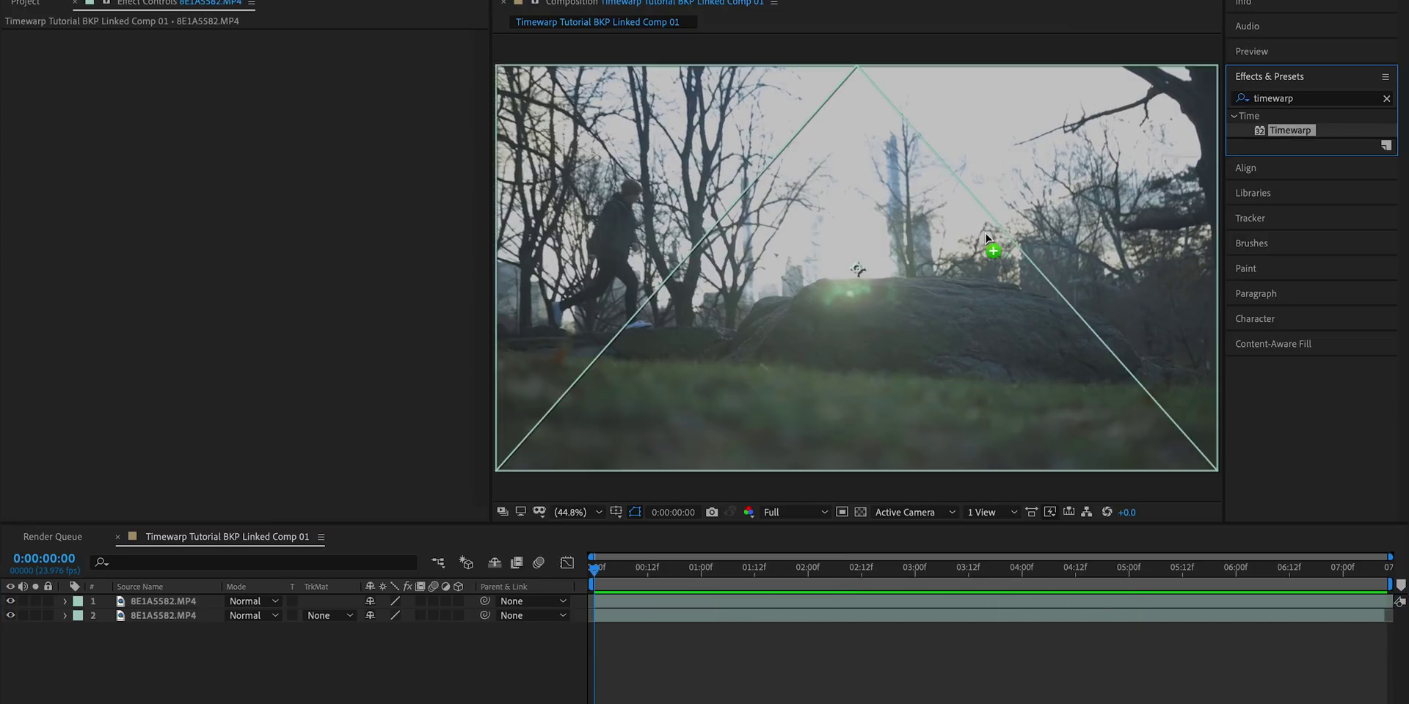
pyautogui.moveTo(987, 234); pyautogui.dragTo(321, 464)
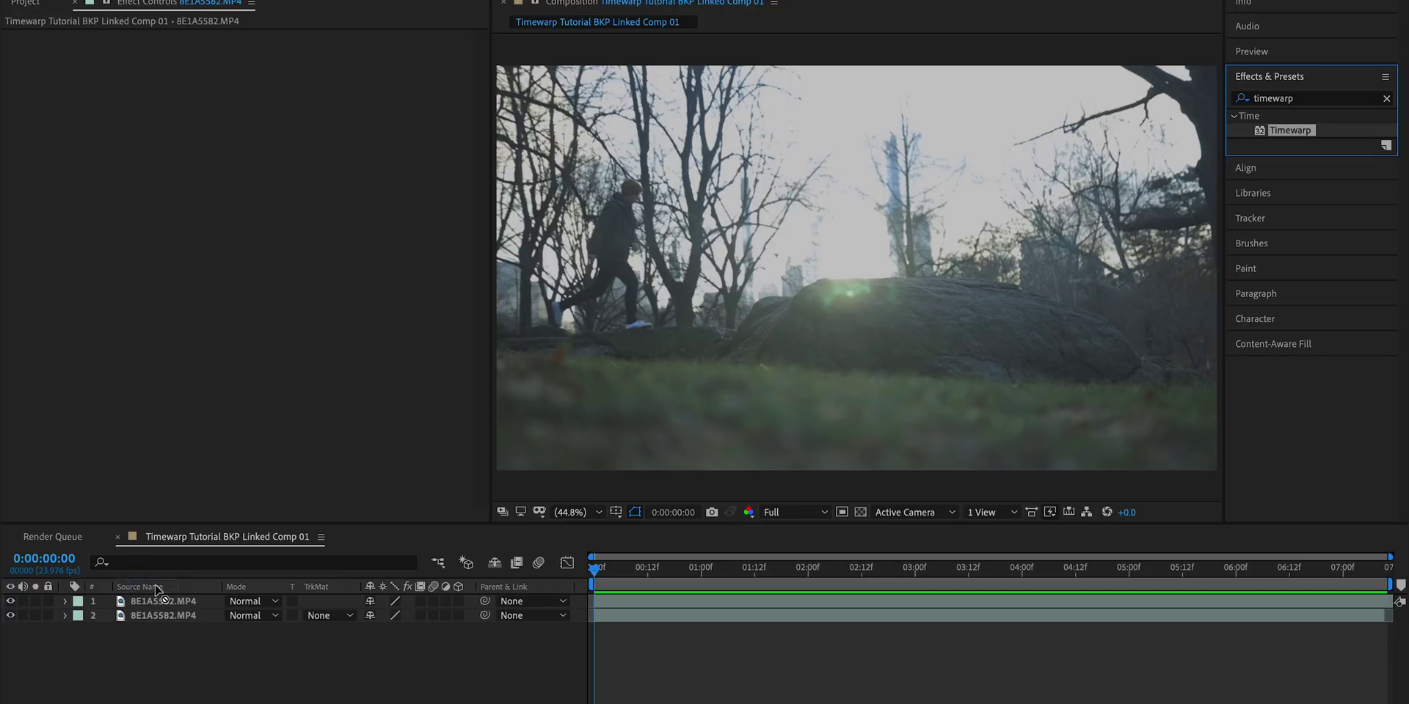
pyautogui.moveTo(152, 603); pyautogui.dragTo(152, 603)
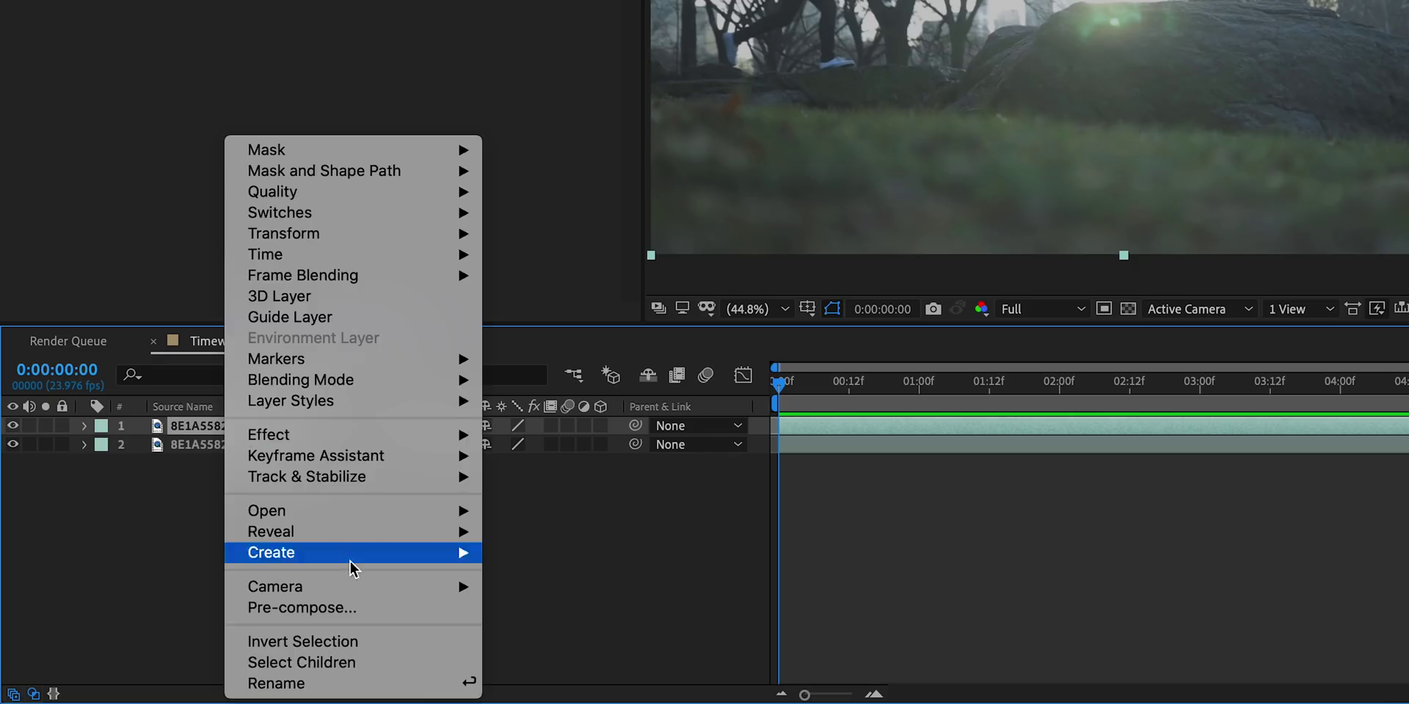
# Step: Pre-compose the clip layer as 'timewarp' and apply Timewarp to the new precomp layer
pyautogui.click(330, 603)
pyautogui.write('timewarp pre')
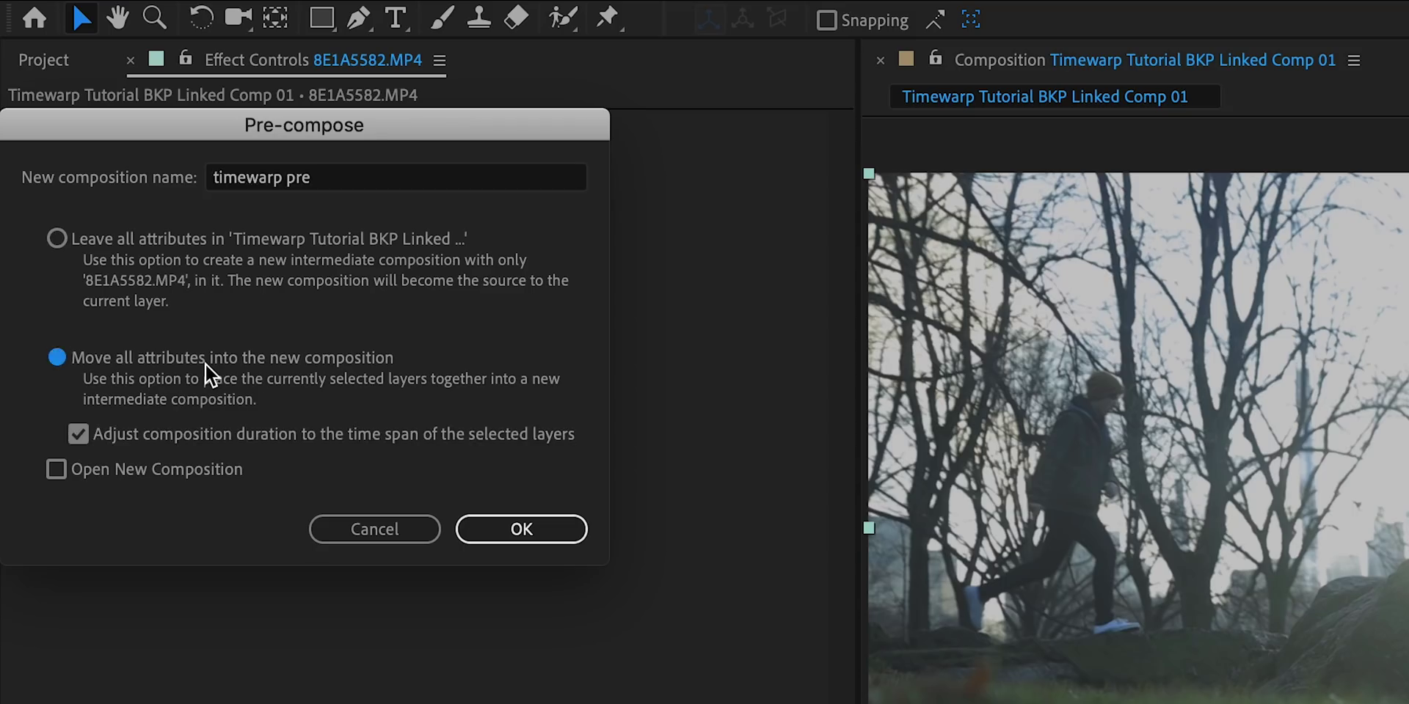
pyautogui.press('Return')
pyautogui.moveTo(1408, 284); pyautogui.dragTo(834, 660)
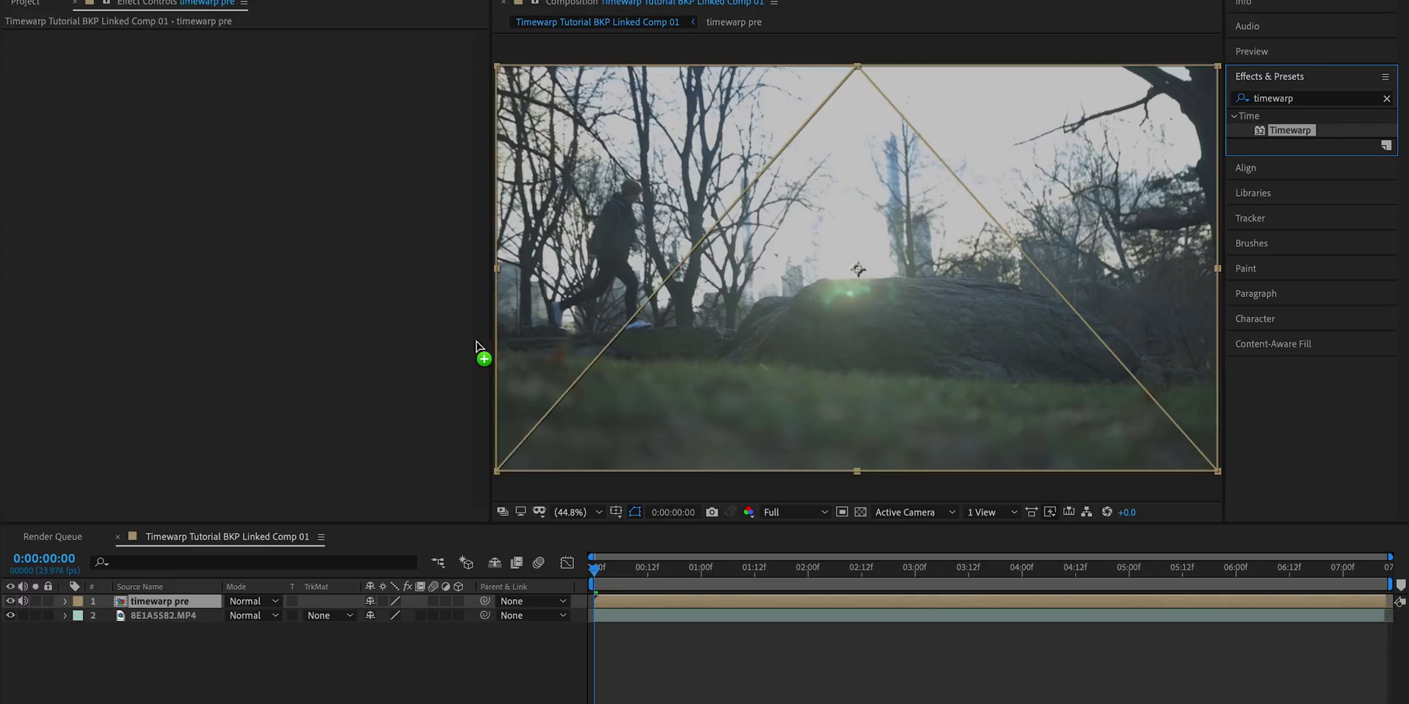
pyautogui.moveTo(153, 603); pyautogui.dragTo(153, 605)
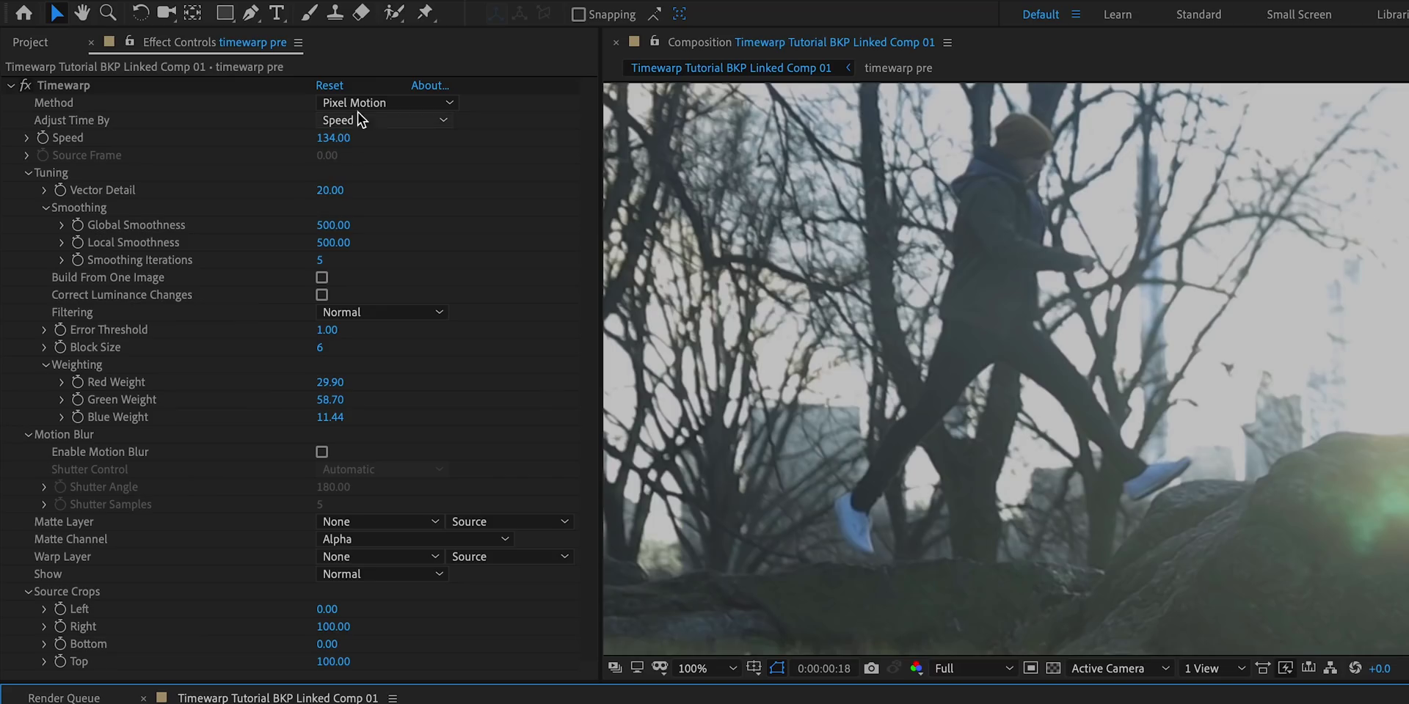
# Step: Try the Frame Mix Timewarp method, then duplicate the timewarp pre layer
pyautogui.click(364, 102)
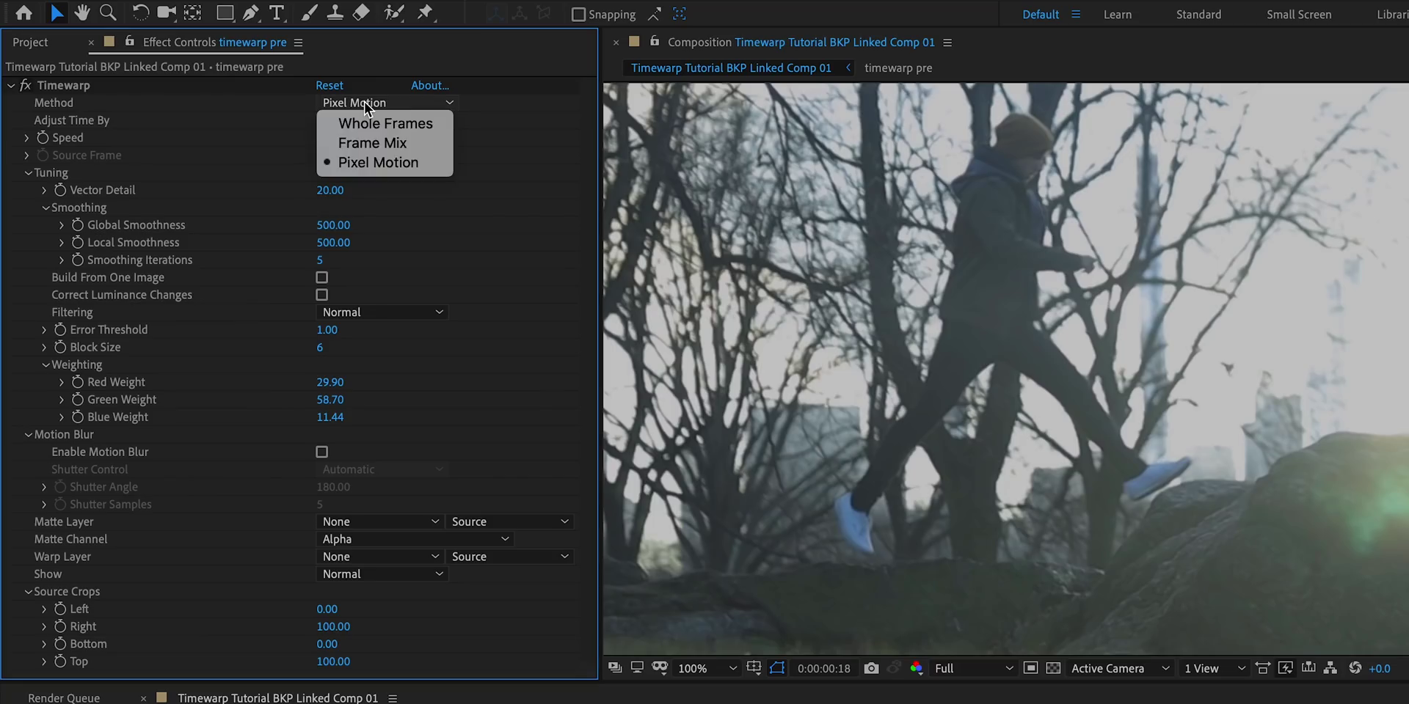
pyautogui.click(374, 143)
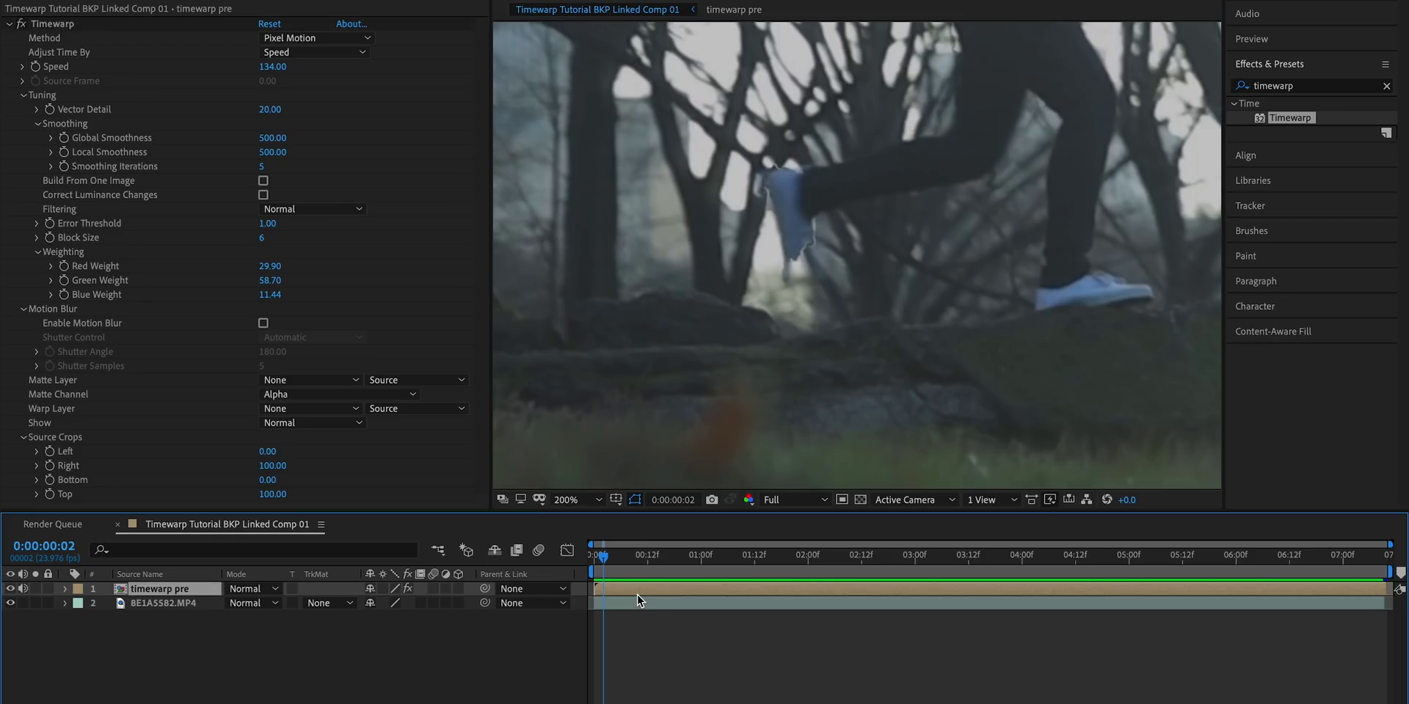
pyautogui.hotkey('ctrl', 'd')
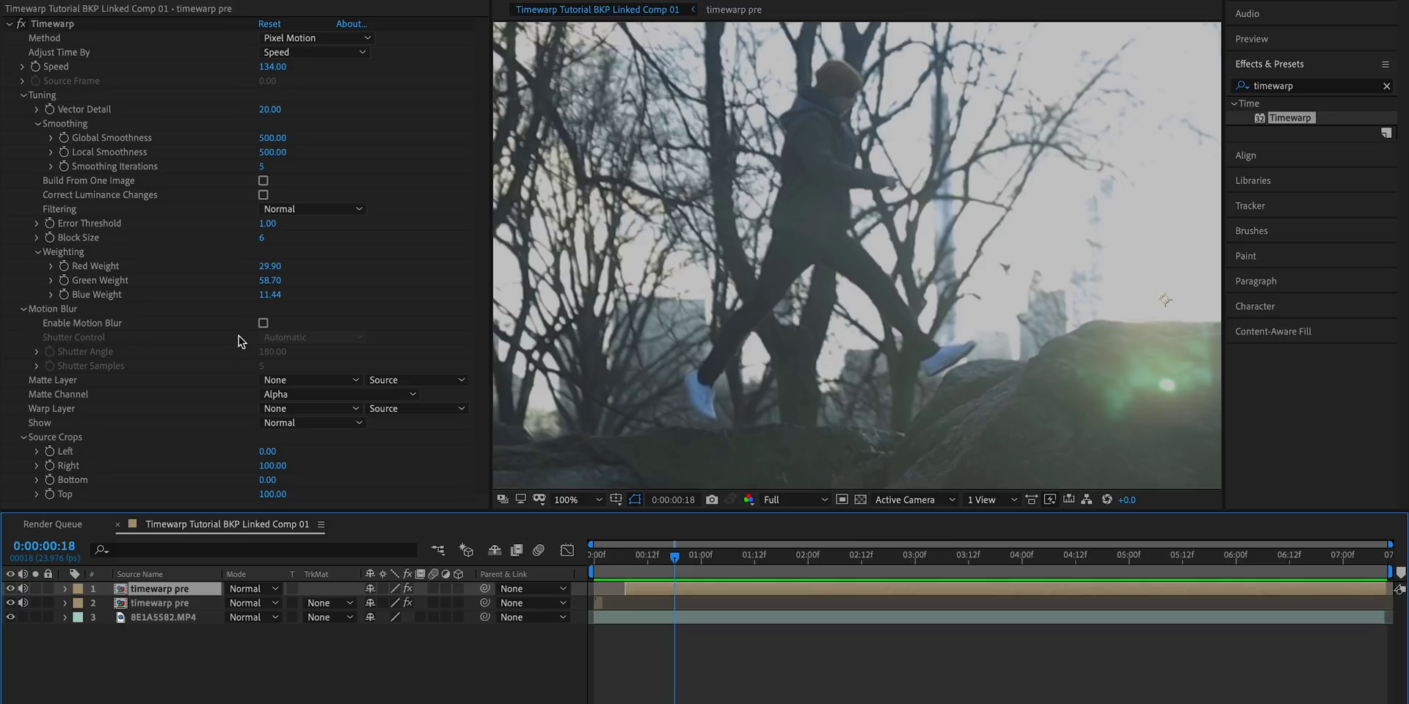
# Step: Enable Timewarp motion blur with Shutter Control set to Manual
pyautogui.click(264, 324)
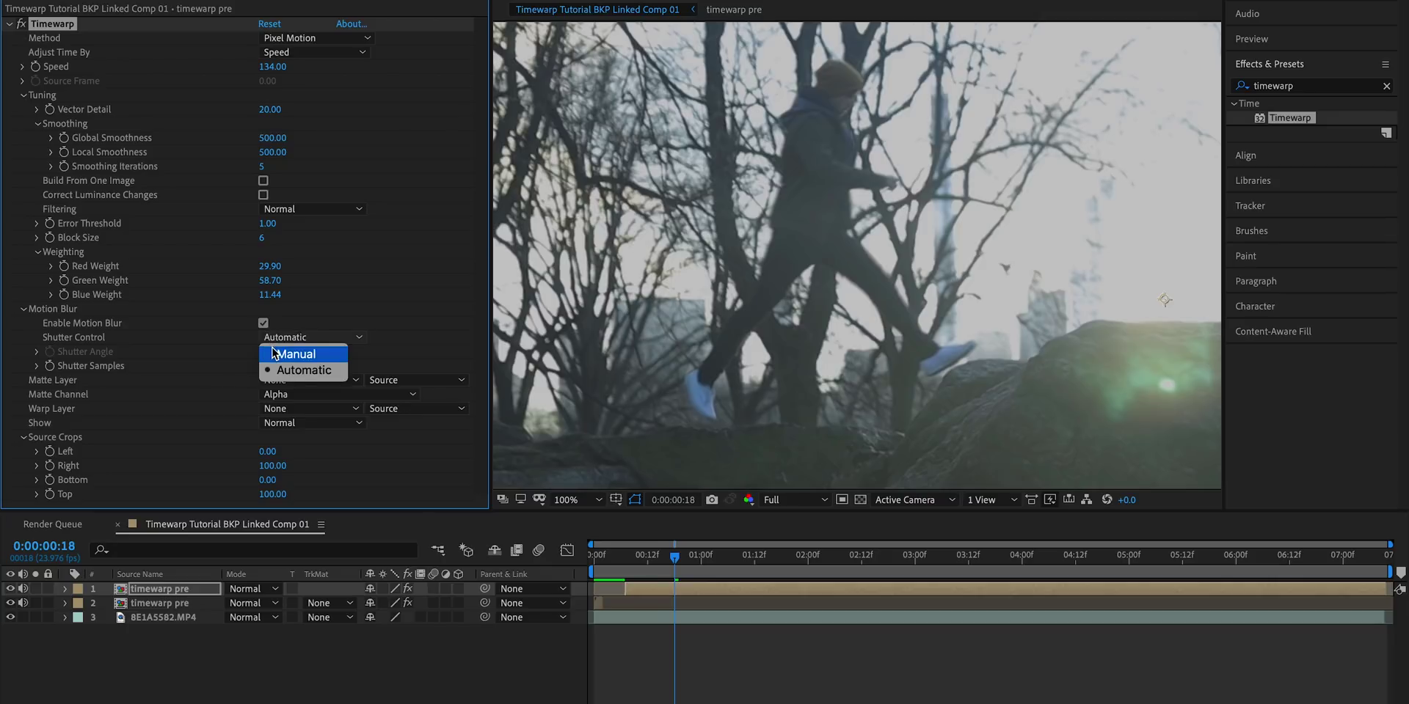
pyautogui.click(273, 354)
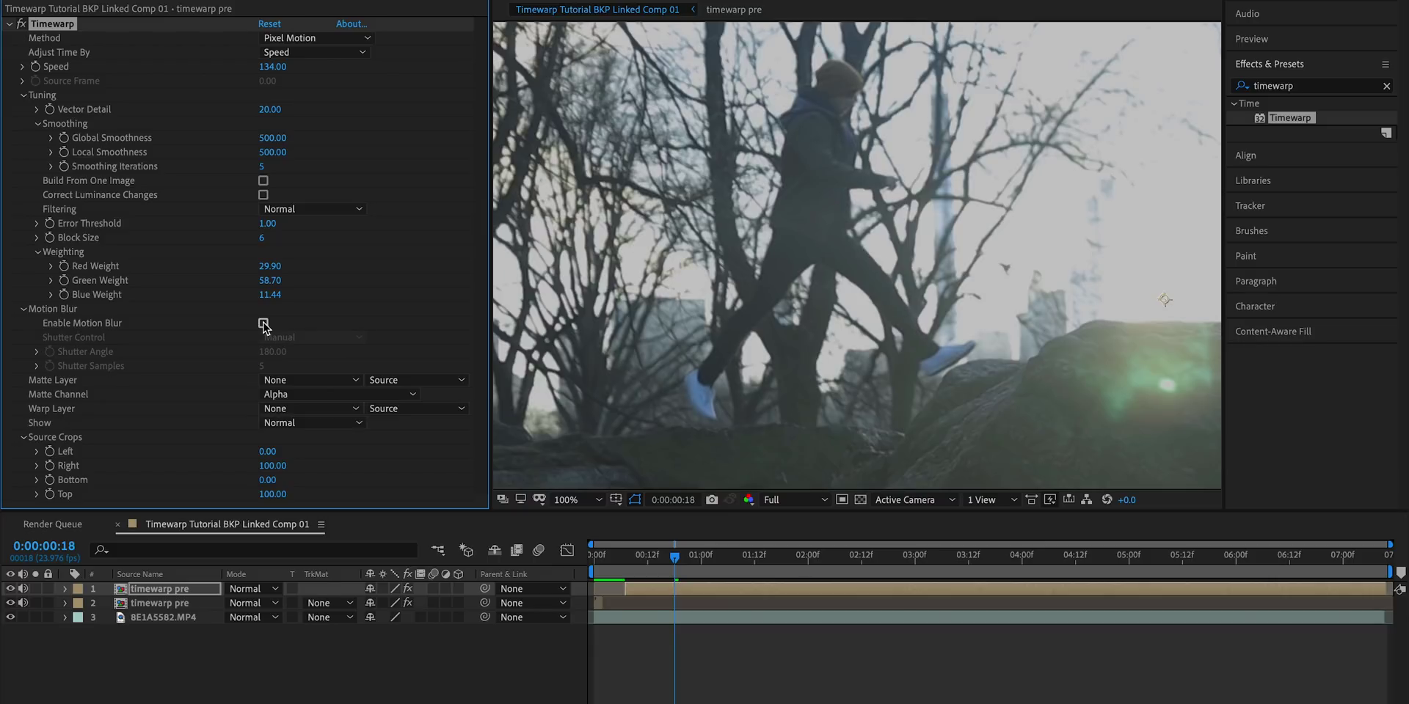
pyautogui.click(263, 323)
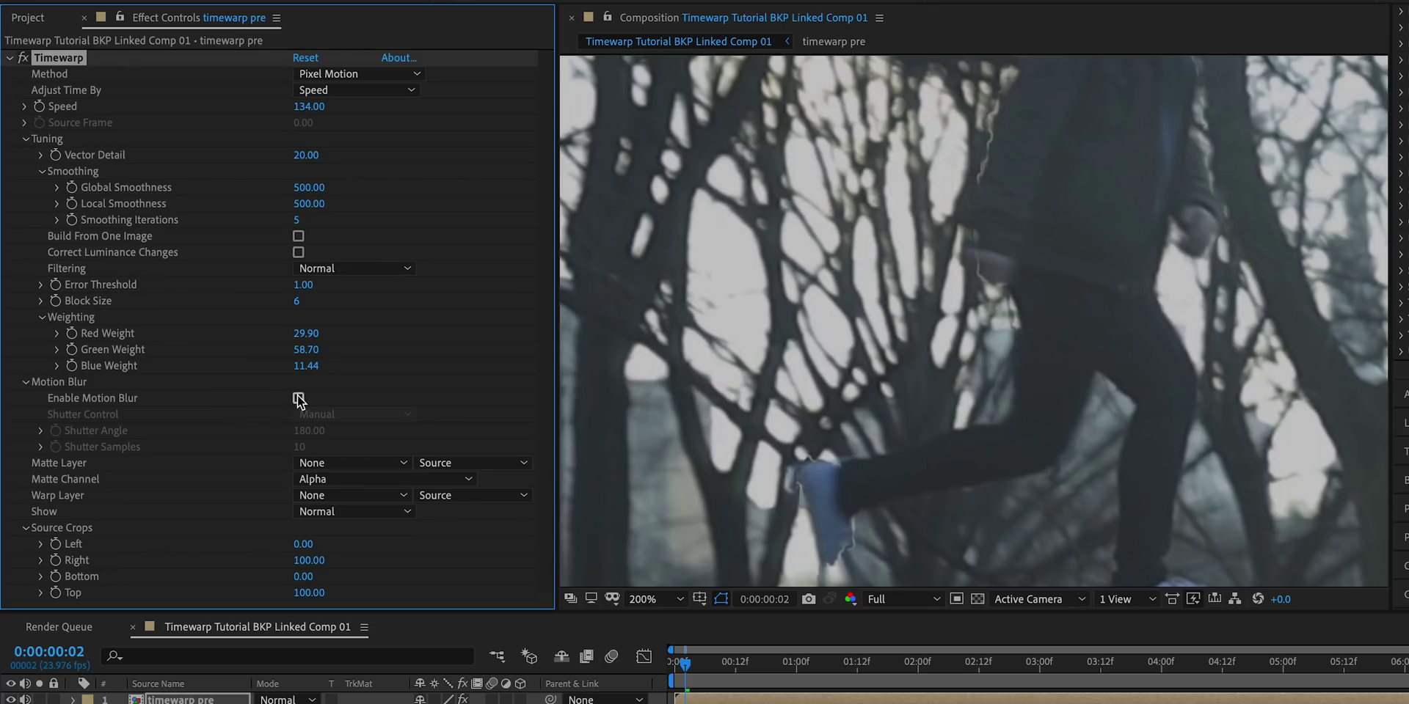
# Step: Enable Timewarp motion blur and set Shutter Samples to 10
pyautogui.click(298, 398)
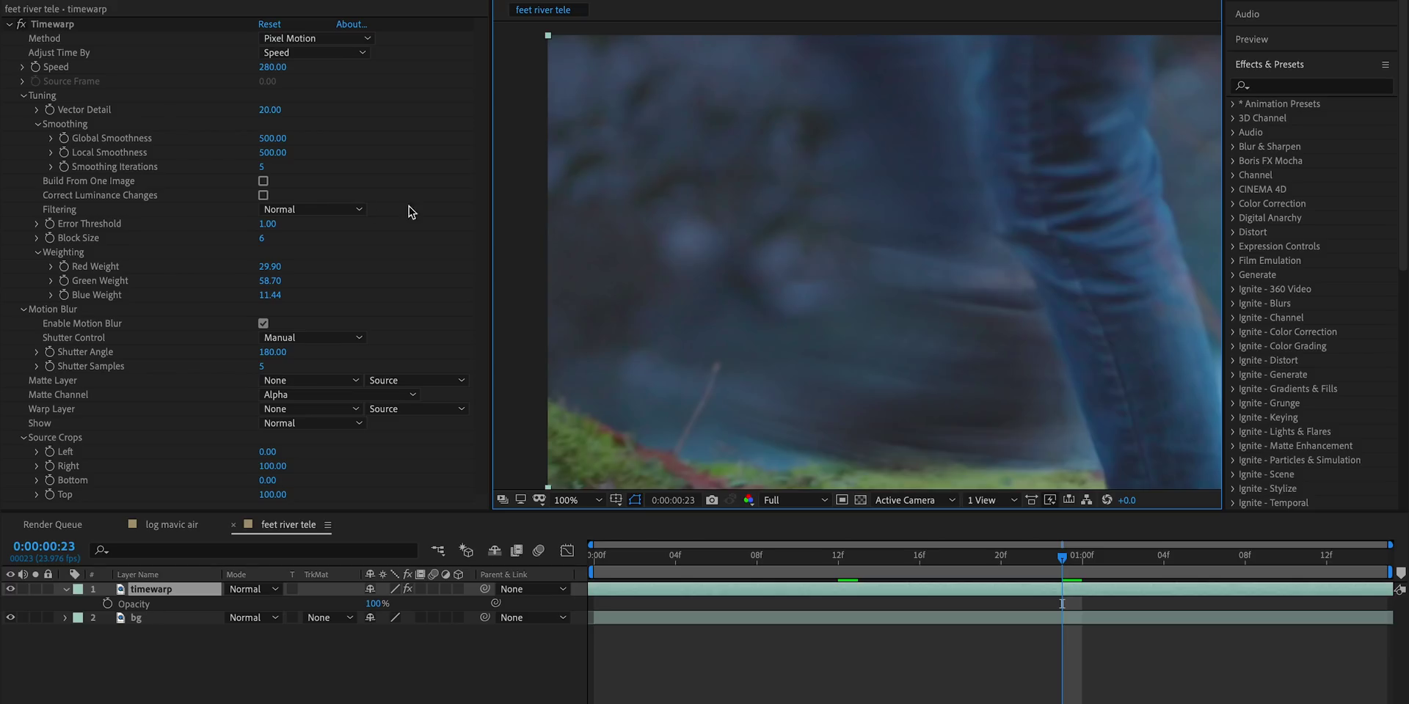
pyautogui.click(268, 371)
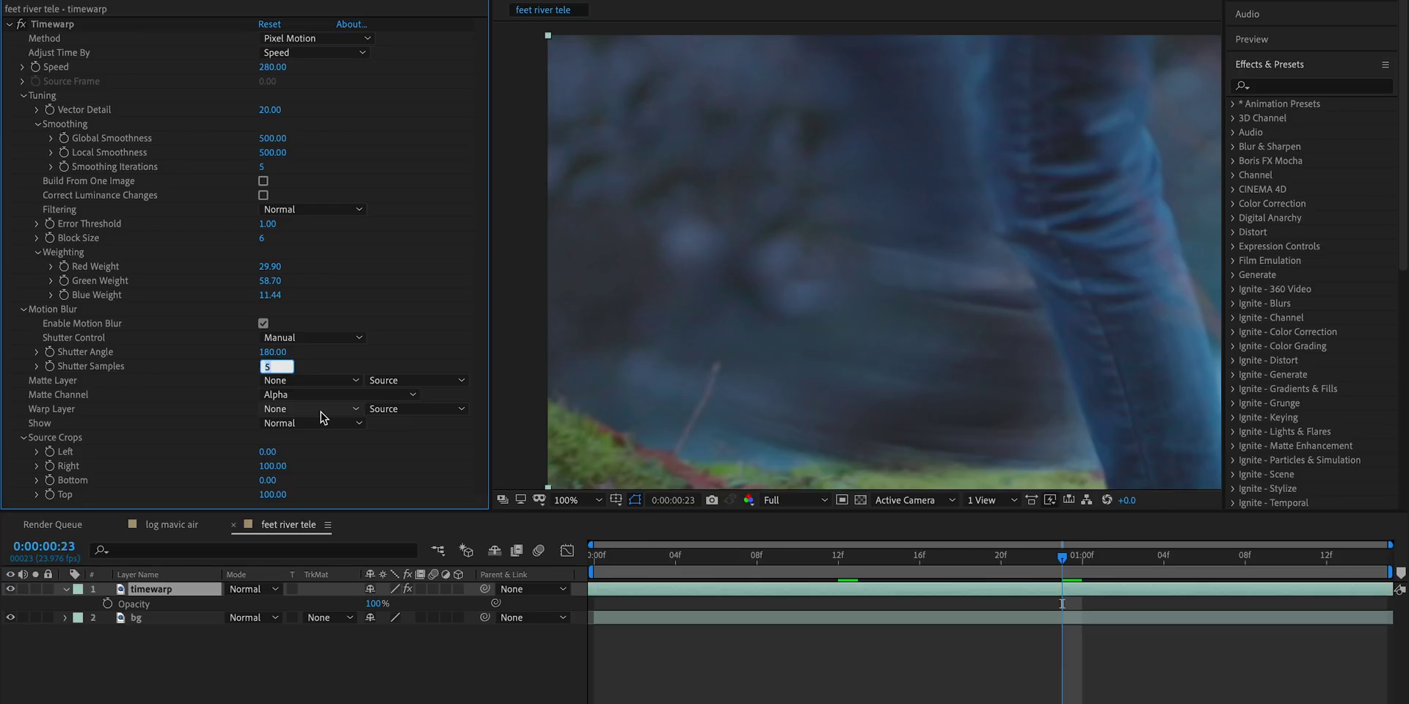
pyautogui.write('10')
pyautogui.press('Return')
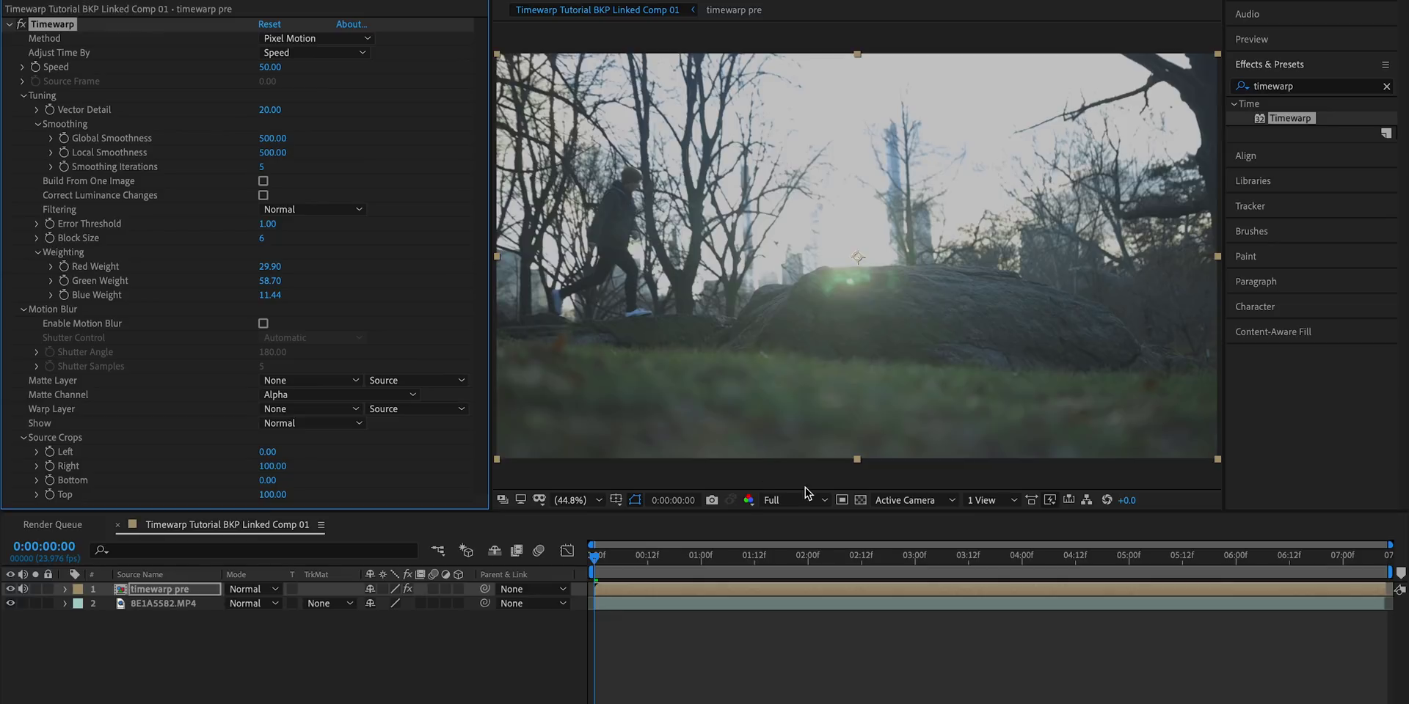
# Step: Preview the slowed clip, then keyframe Timewarp Speed to 250 at about 1:12
pyautogui.press('space')
pyautogui.click(599, 559)
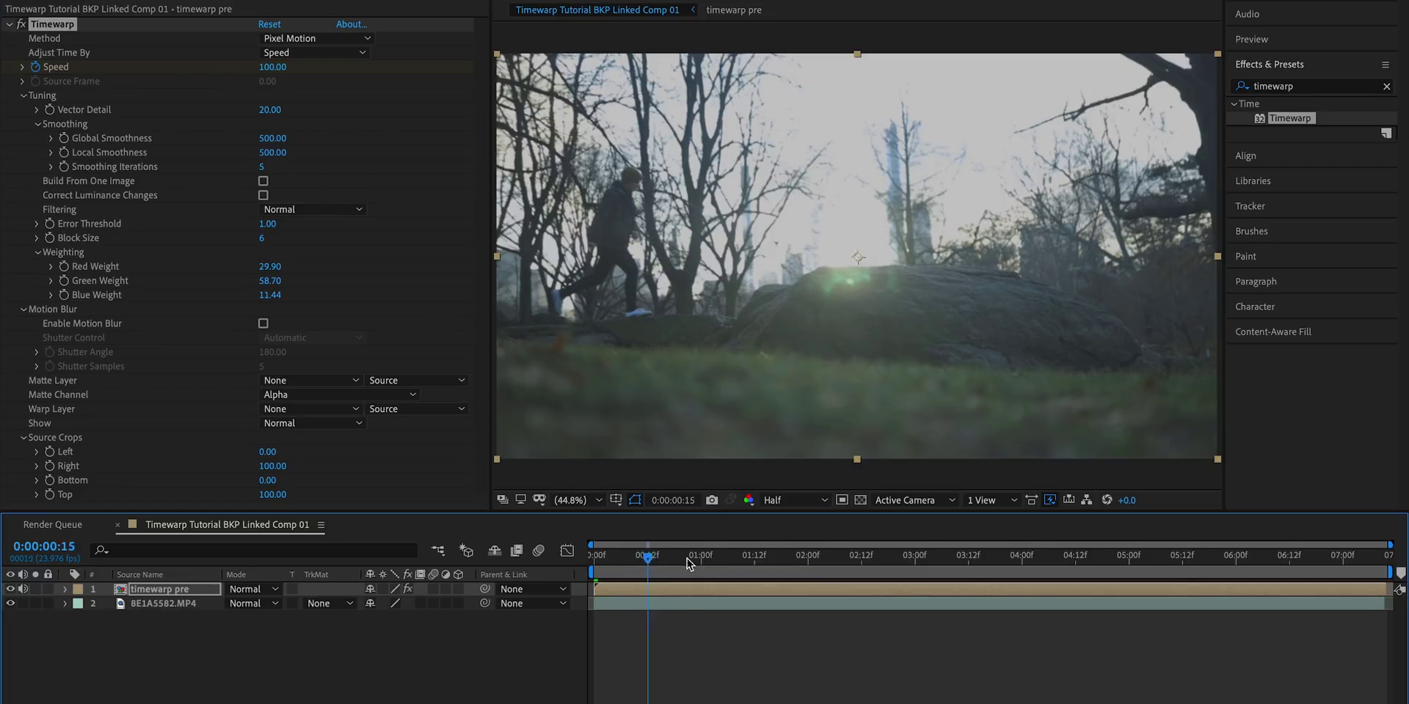
pyautogui.moveTo(689, 564); pyautogui.dragTo(775, 561)
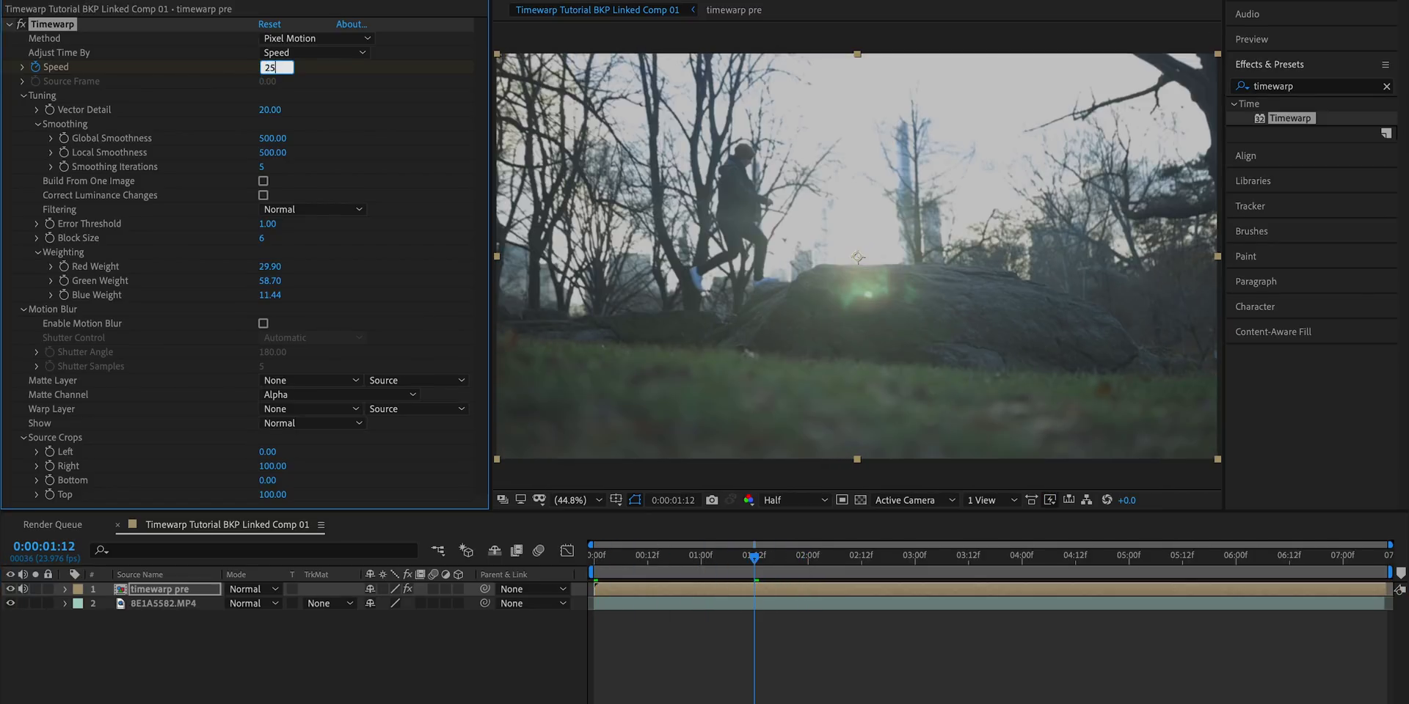
pyautogui.press('Return')
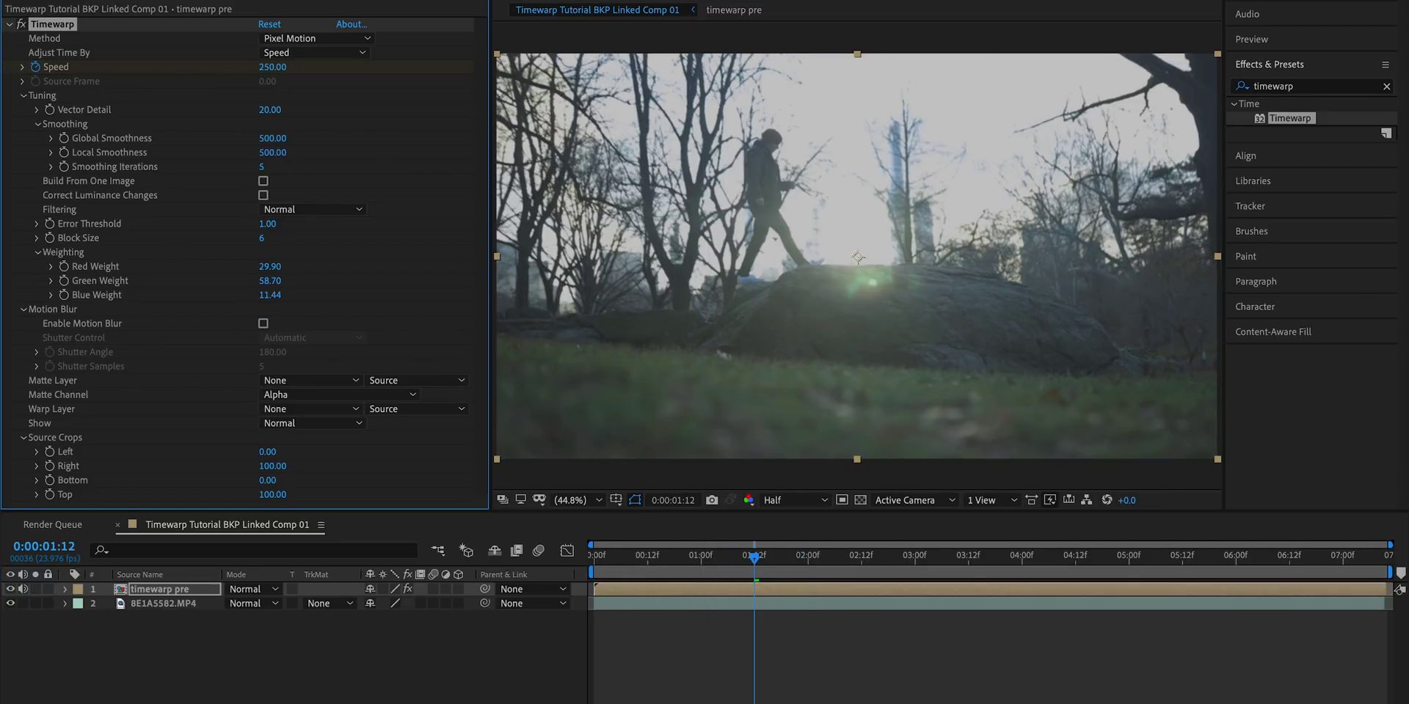